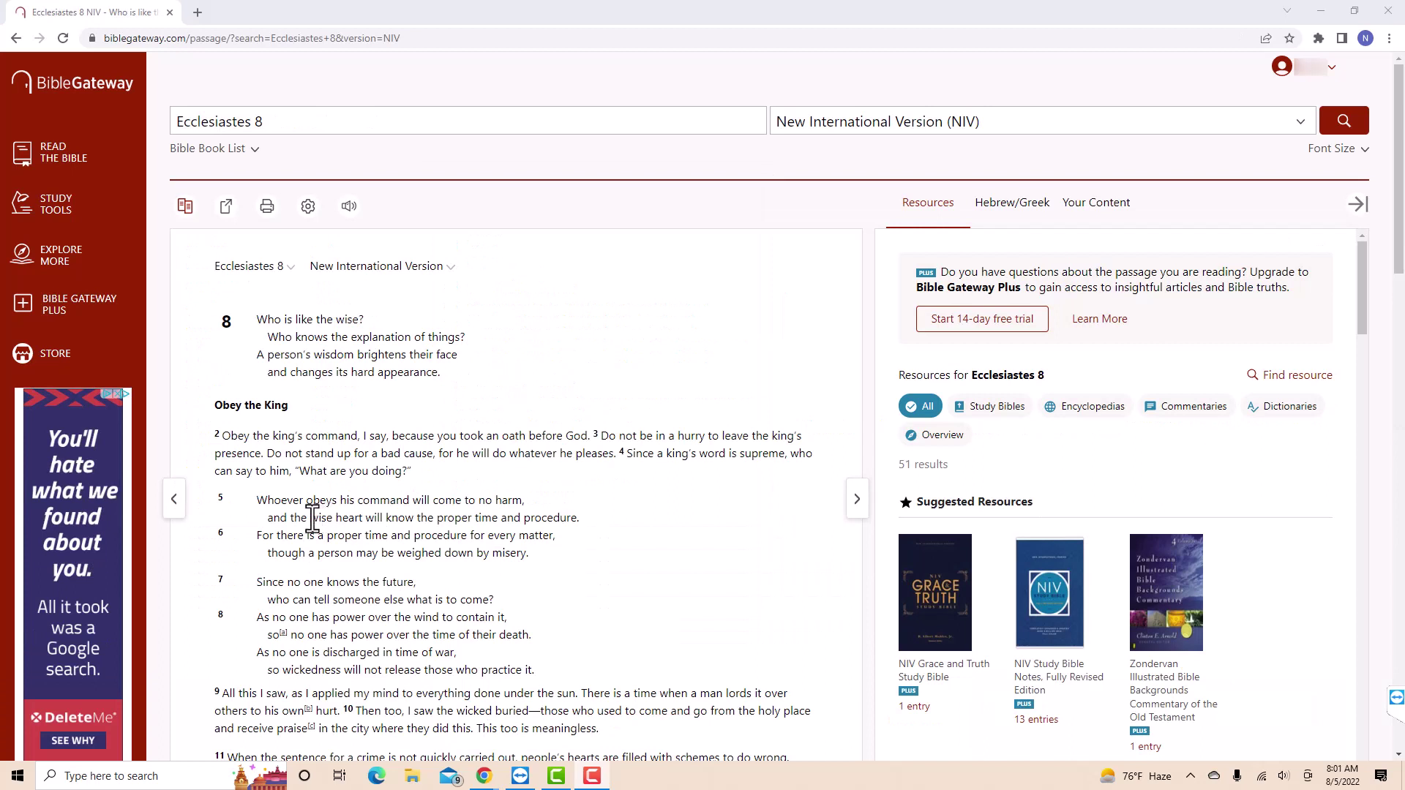
# Step: Select 'wise heart will know the proper time and procedure' in Ecclesiastes 8:5
pyautogui.moveTo(308, 517); pyautogui.dragTo(579, 520)
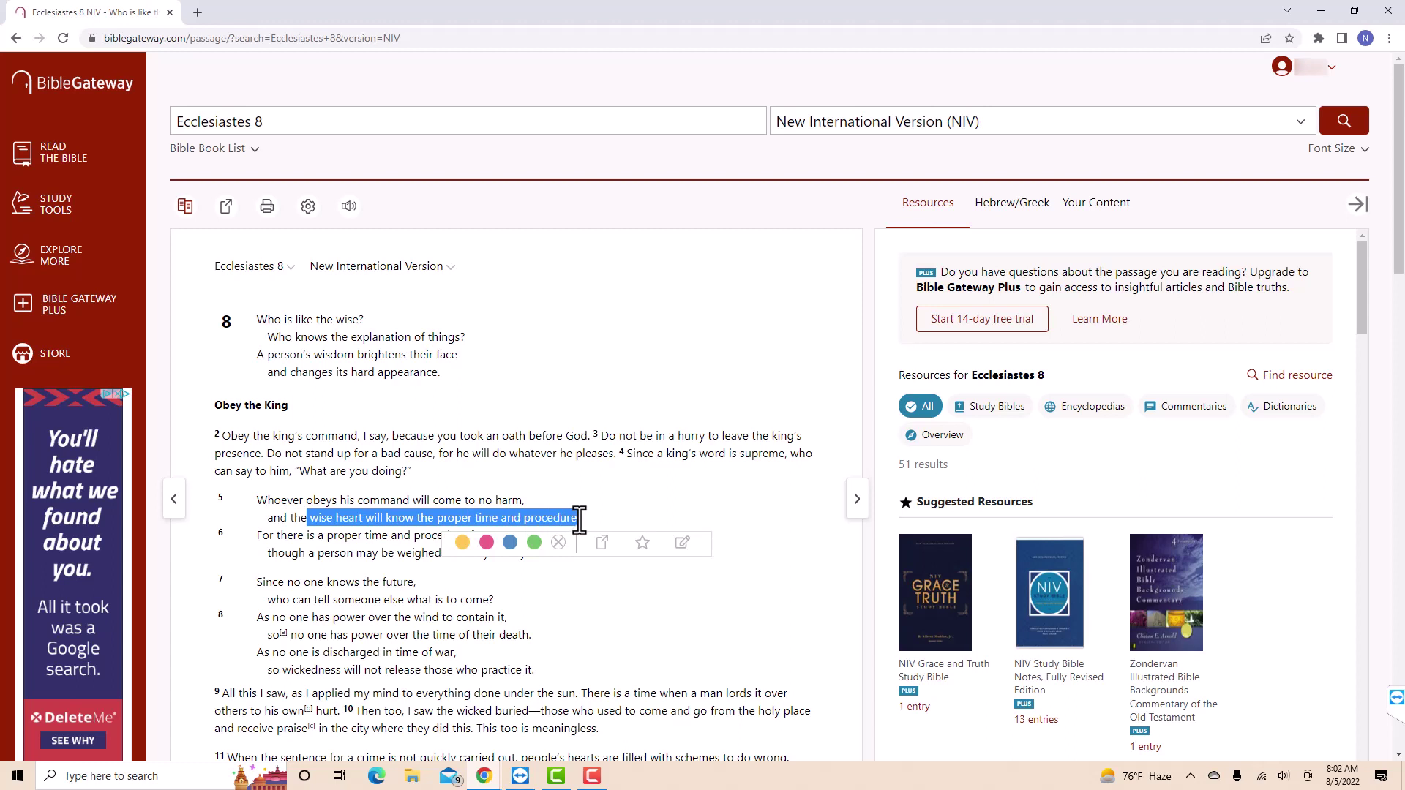